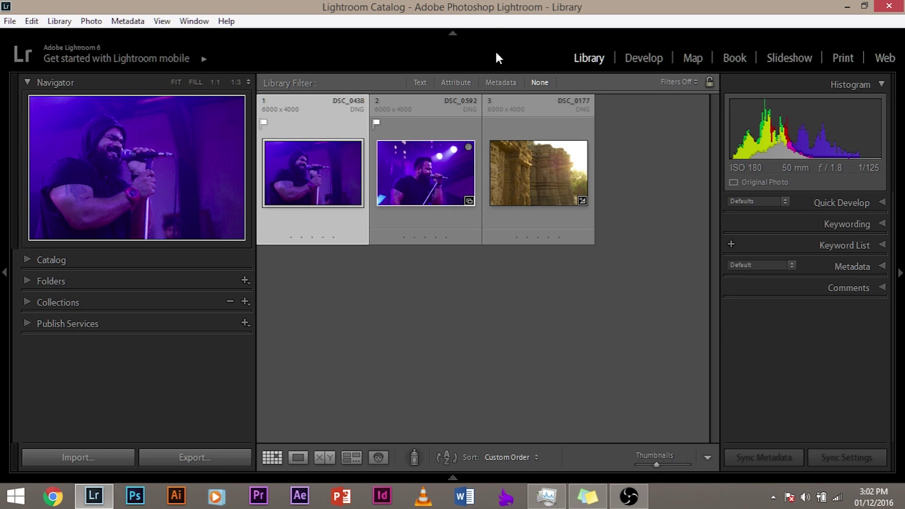
- Switch to the Develop module to edit the purple-lit concert photo DSC_0438
{"action": "left_click", "coordinate": [649, 61]}
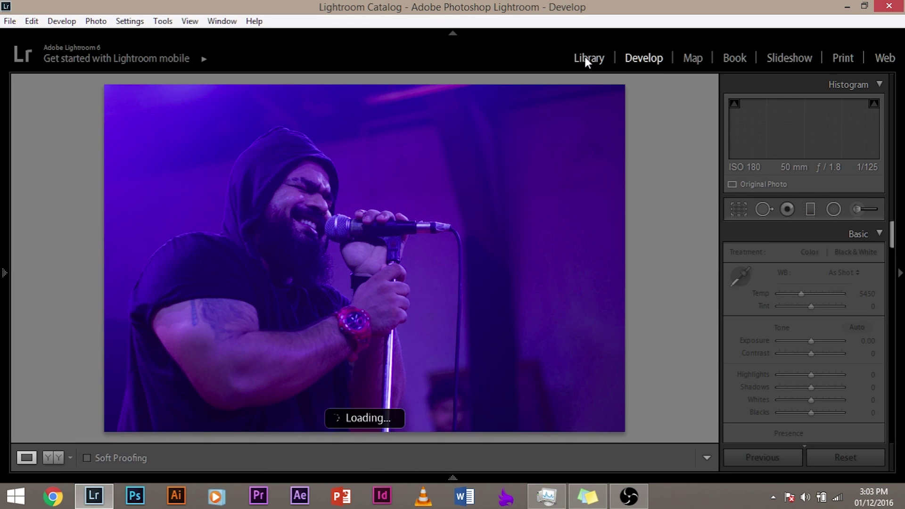
{"action": "left_click", "coordinate": [585, 57]}
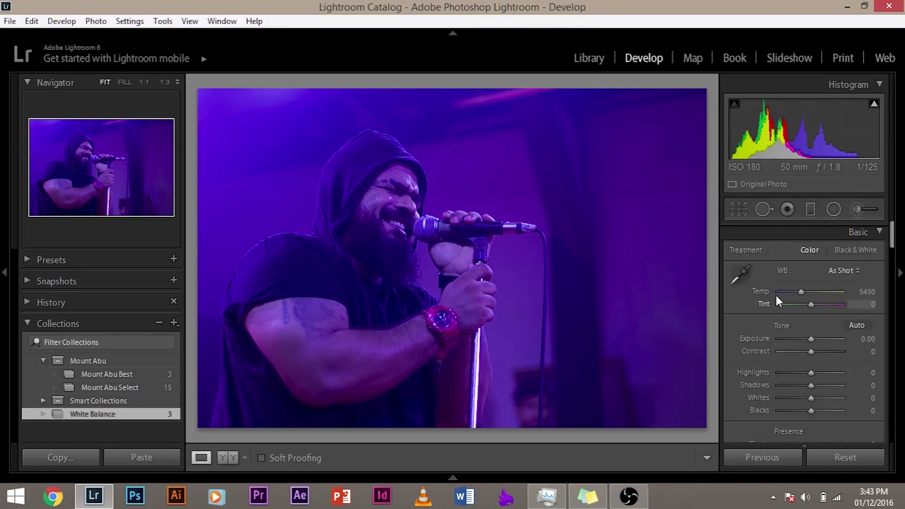
{"action": "scroll", "coordinate": [776, 288], "scroll_direction": "down", "scroll_amount": 3}
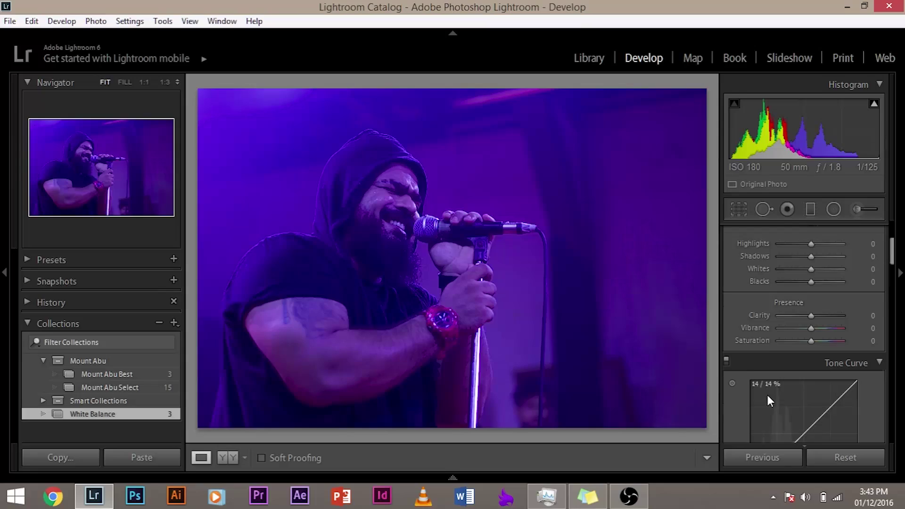
{"action": "scroll", "coordinate": [781, 372], "scroll_direction": "down", "scroll_amount": 5}
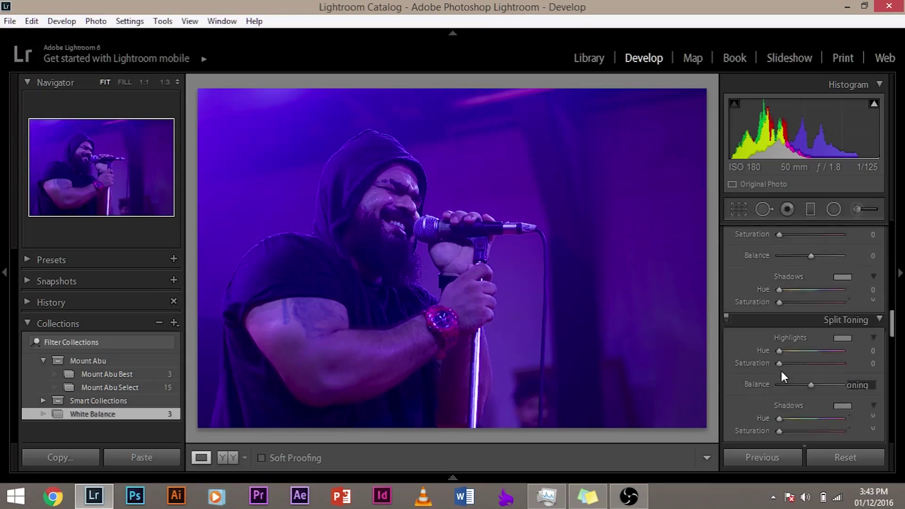
- Show the left side panel and take up the WB eyedropper from the Basic panel
{"action": "scroll", "coordinate": [781, 371], "scroll_direction": "up", "scroll_amount": 8}
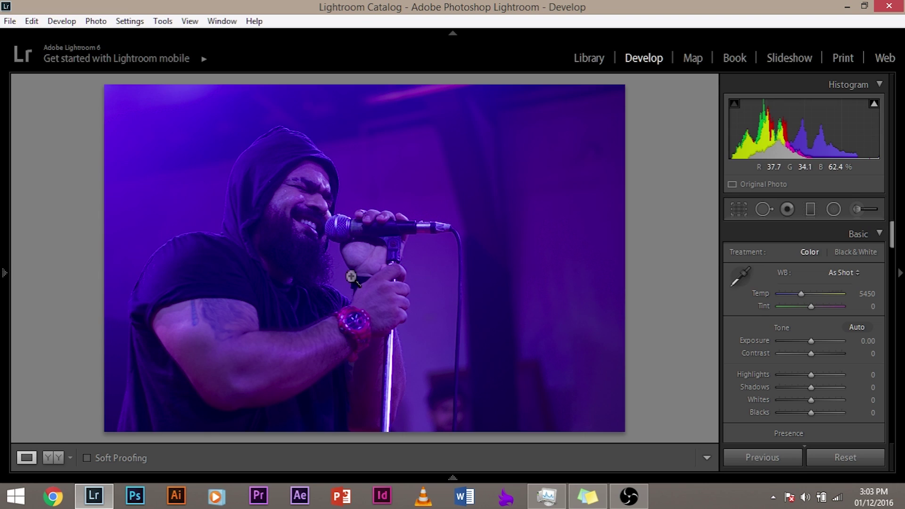
{"action": "left_click", "coordinate": [3, 279]}
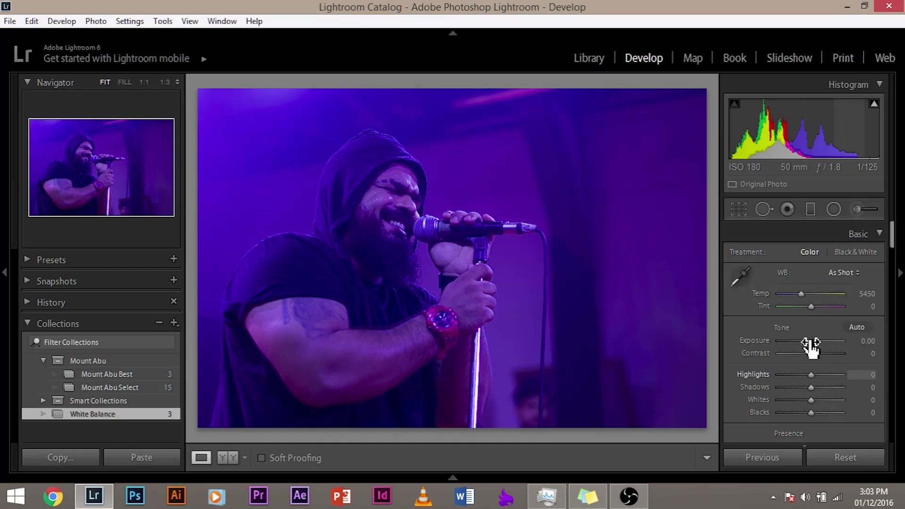
{"action": "left_click", "coordinate": [740, 276]}
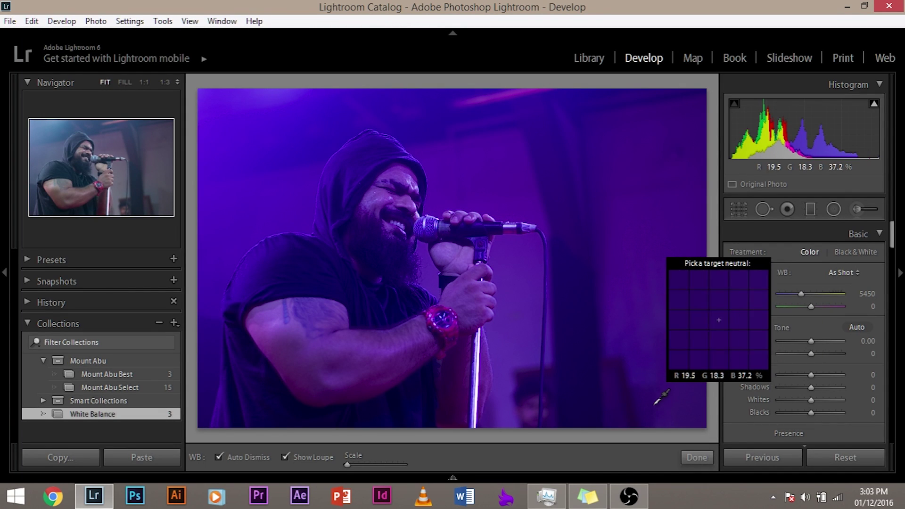
- Sample the grey mic stand as neutral, giving Custom white balance Temp 50000, Tint -14
{"action": "left_click", "coordinate": [740, 275]}
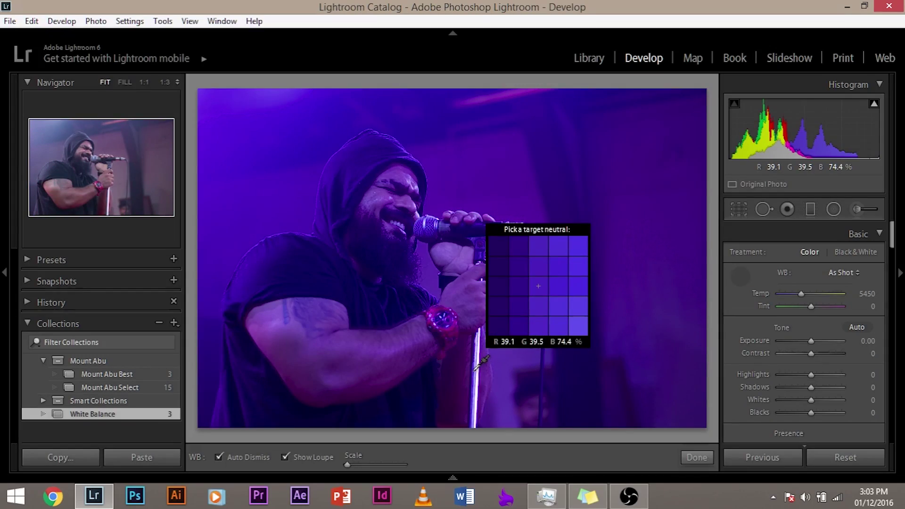
{"action": "left_click", "coordinate": [474, 376]}
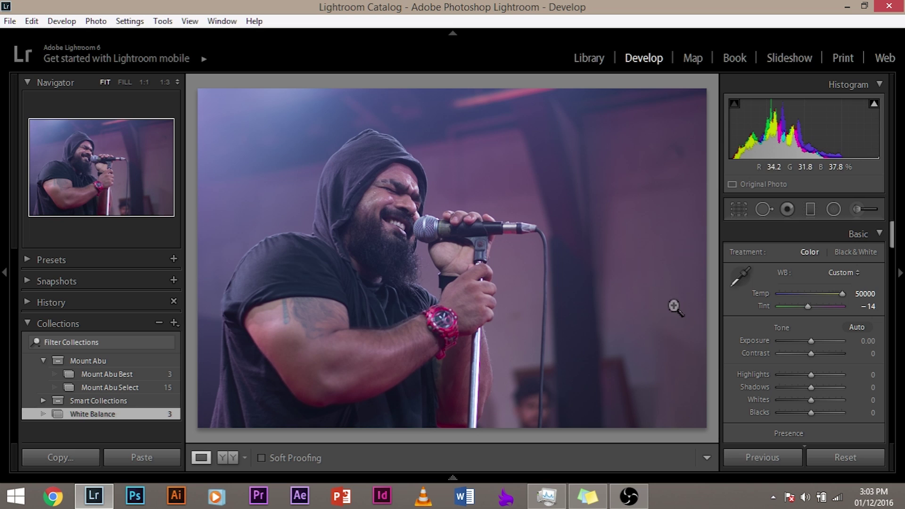
{"action": "left_click", "coordinate": [738, 277]}
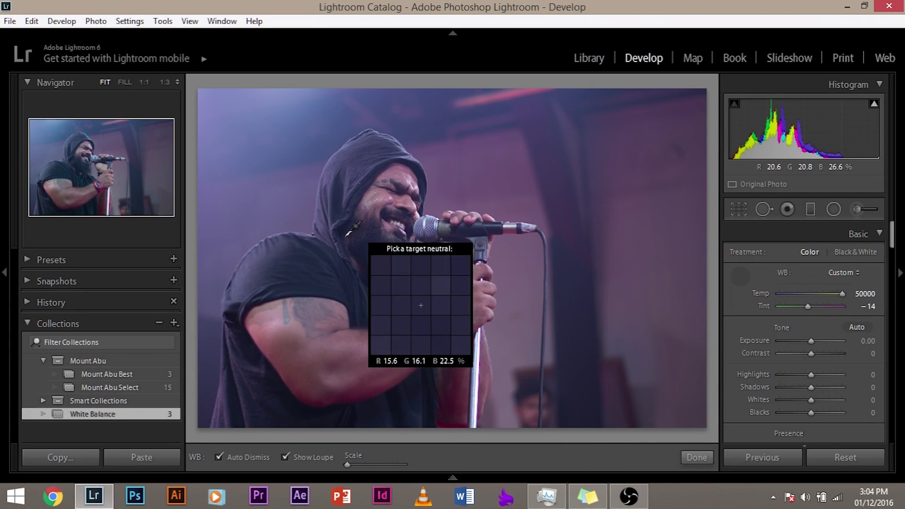
- Turn off Show Loupe and undo the custom white balance
{"action": "left_click", "coordinate": [284, 456]}
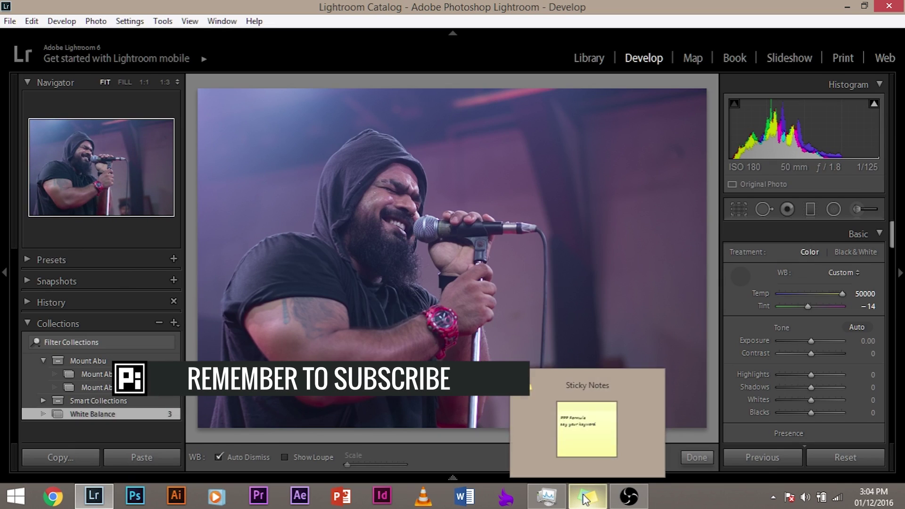
{"action": "key", "text": "ctrl+z"}
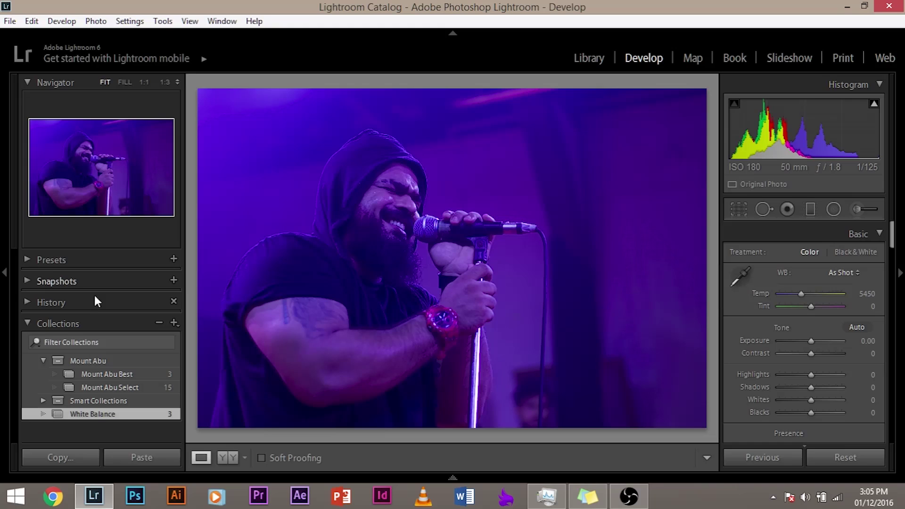
{"action": "left_click", "coordinate": [4, 285]}
{"action": "left_click", "coordinate": [4, 278]}
- Resample the mic stand for Temp 50000, Tint -13, then return to the Library
{"action": "left_click", "coordinate": [737, 276]}
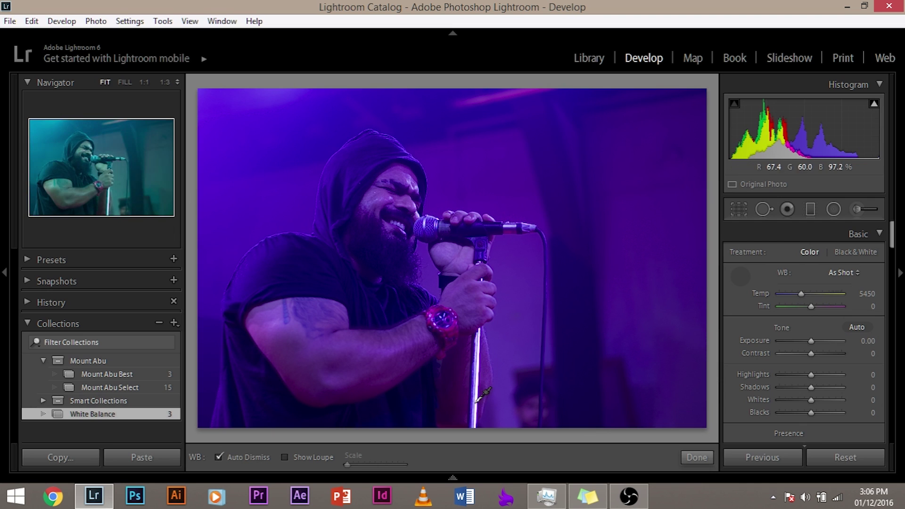
{"action": "left_click", "coordinate": [474, 376]}
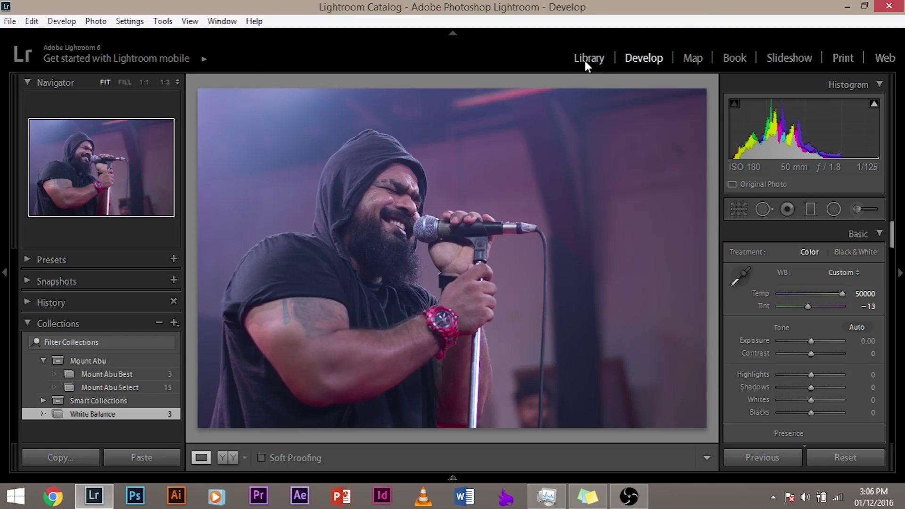
{"action": "left_click", "coordinate": [588, 58]}
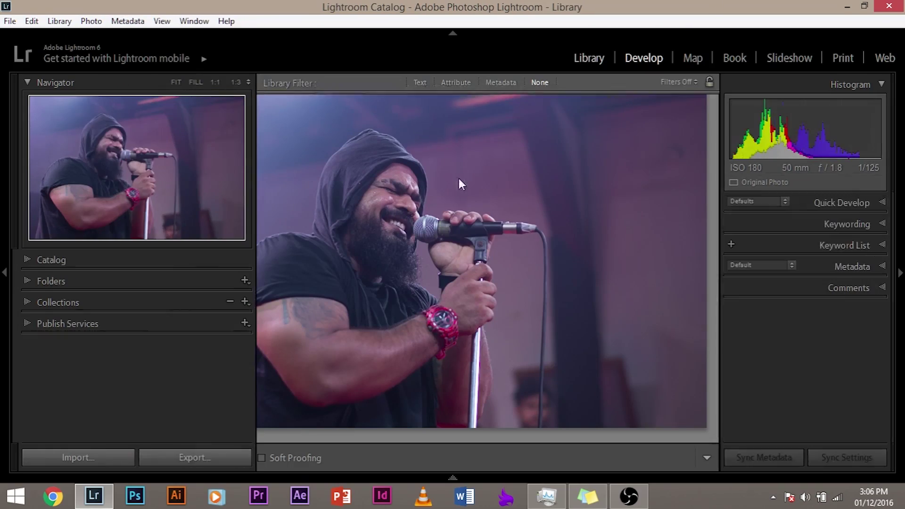
- Open the second purple concert photo in Develop and sample a neutral point for white balance
{"action": "double_click", "coordinate": [439, 170]}
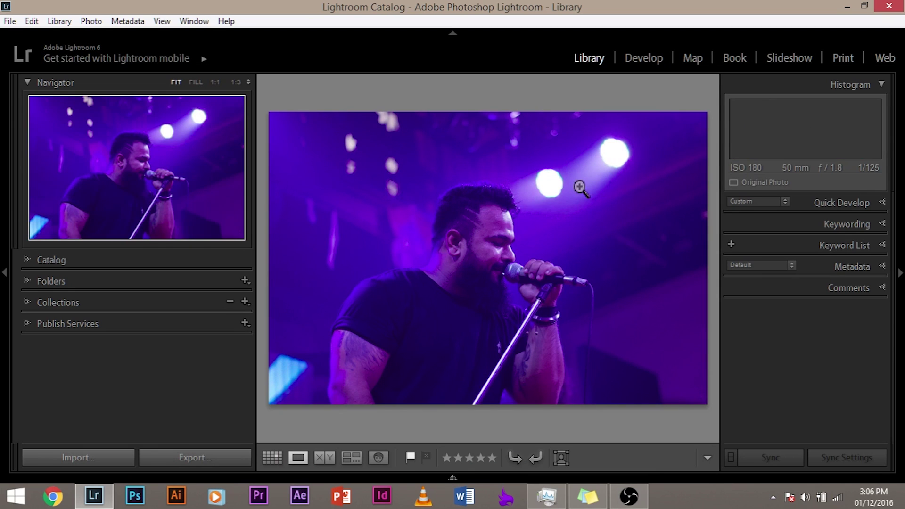
{"action": "left_click", "coordinate": [647, 56]}
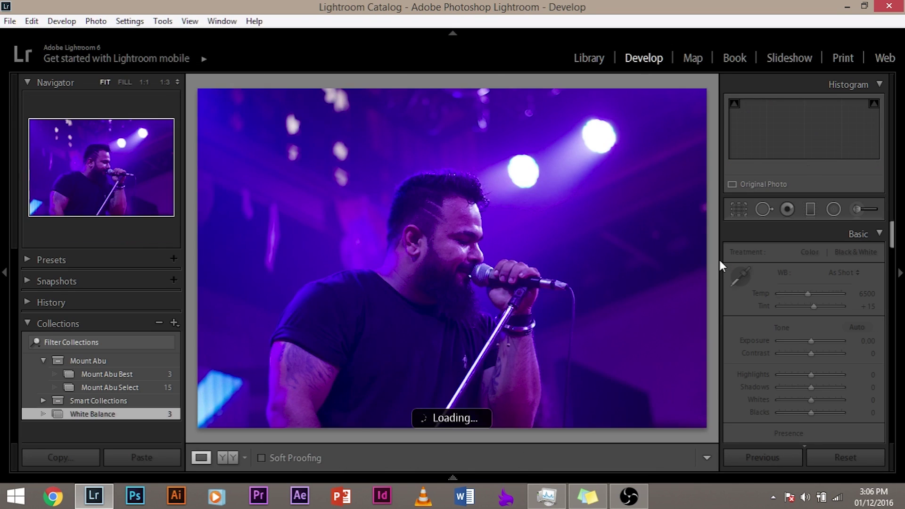
{"action": "left_click", "coordinate": [740, 276]}
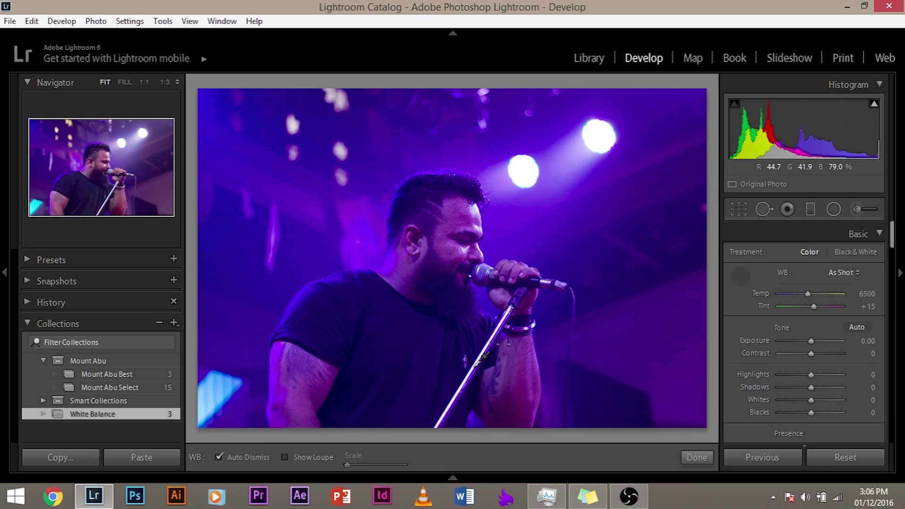
{"action": "left_click", "coordinate": [476, 367]}
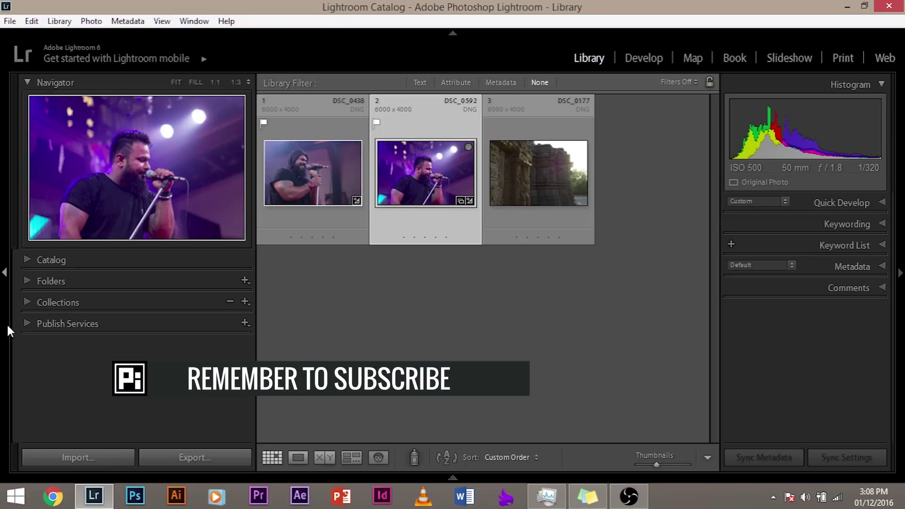
- Open the temple photo DSC_0177 large and switch it into the Develop module
{"action": "left_click", "coordinate": [2, 257]}
{"action": "double_click", "coordinate": [295, 182]}
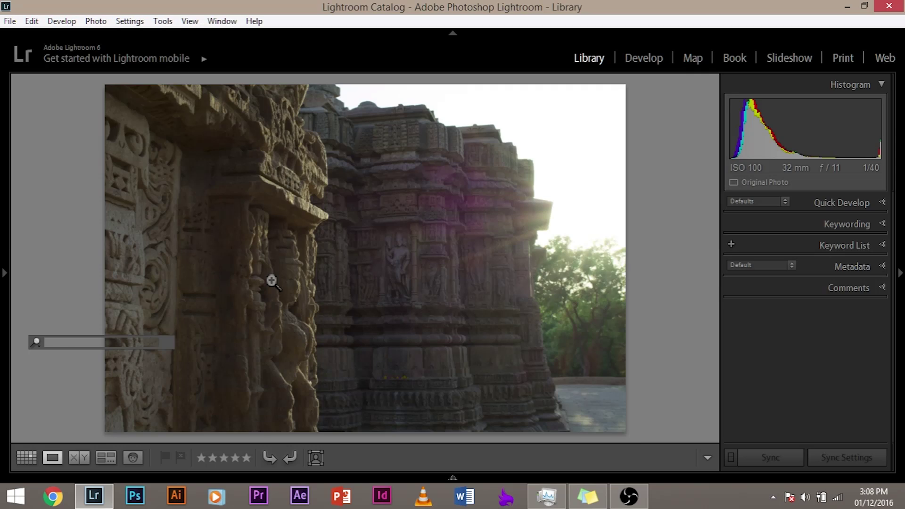
{"action": "key", "text": "d"}
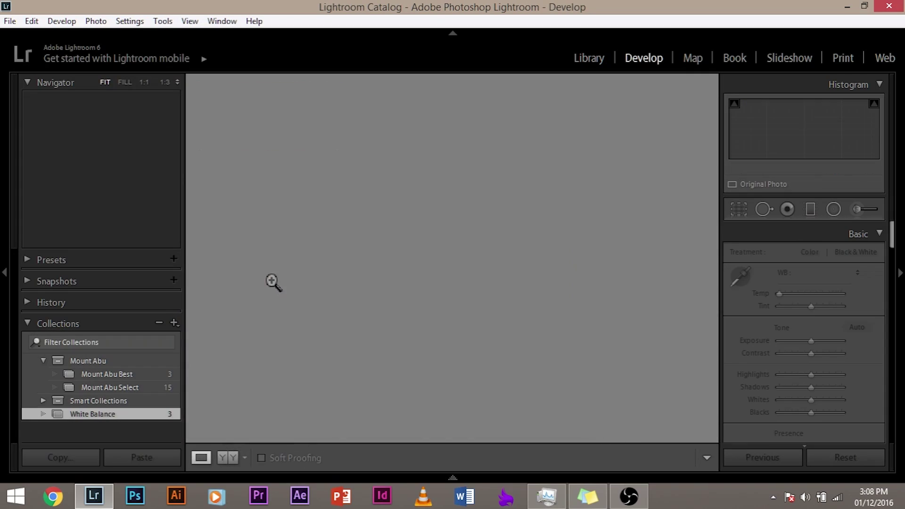
- Hide the left panel and set the Basic panel Temp to 6632 and Tint to +8
{"action": "left_click", "coordinate": [4, 272]}
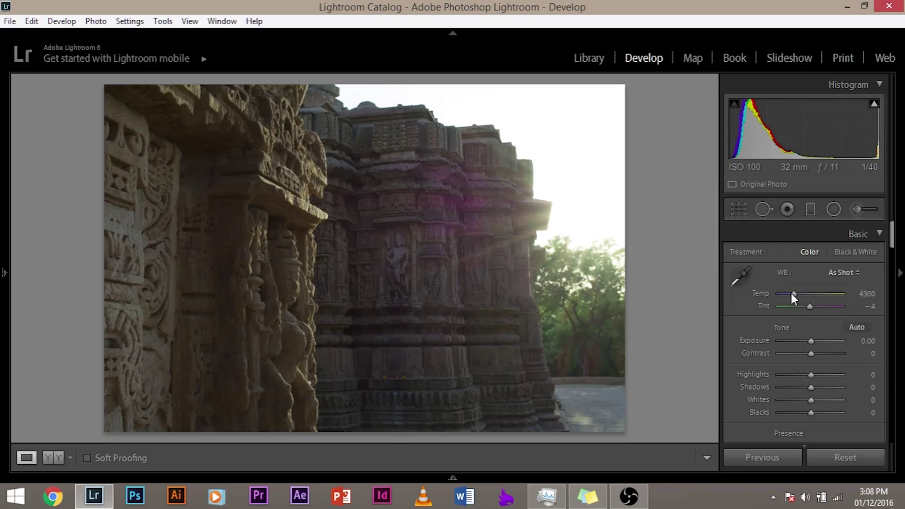
{"action": "mouse_move", "coordinate": [790, 293]}
{"action": "left_mouse_down"}
{"action": "mouse_move", "coordinate": [804, 295]}
{"action": "mouse_move", "coordinate": [787, 299]}
{"action": "left_mouse_up"}
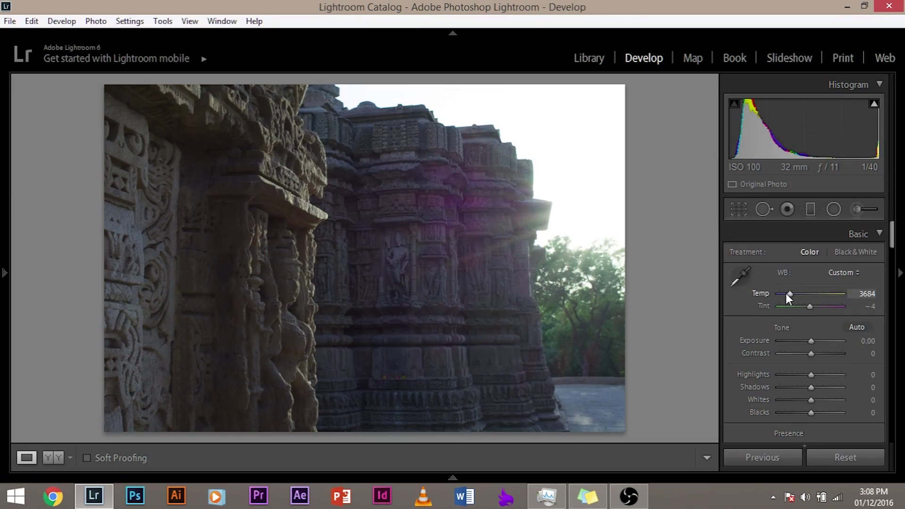
{"action": "left_click", "coordinate": [812, 294]}
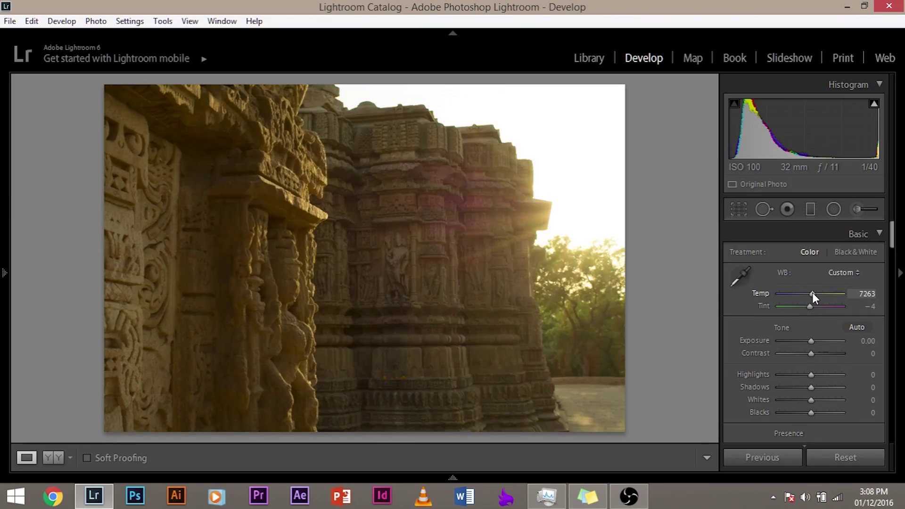
{"action": "left_click", "coordinate": [781, 293]}
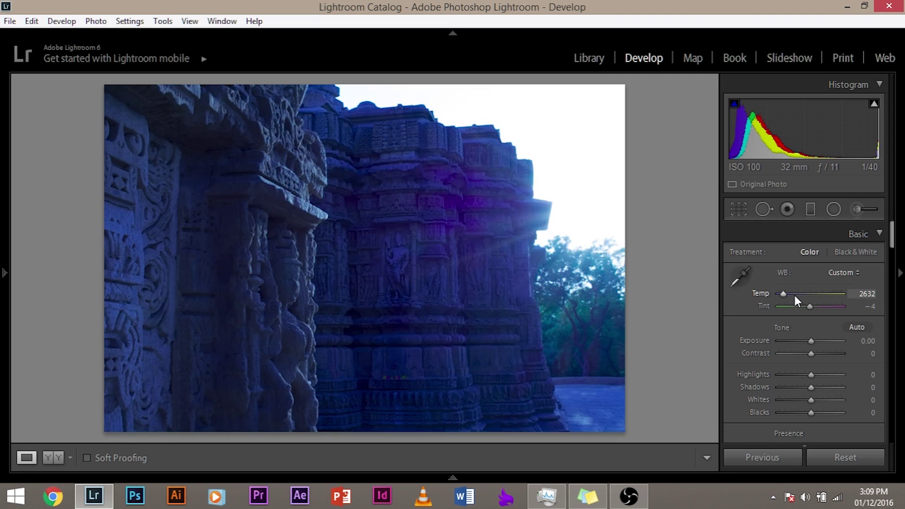
{"action": "left_click_drag", "start_coordinate": [787, 293], "coordinate": [815, 294]}
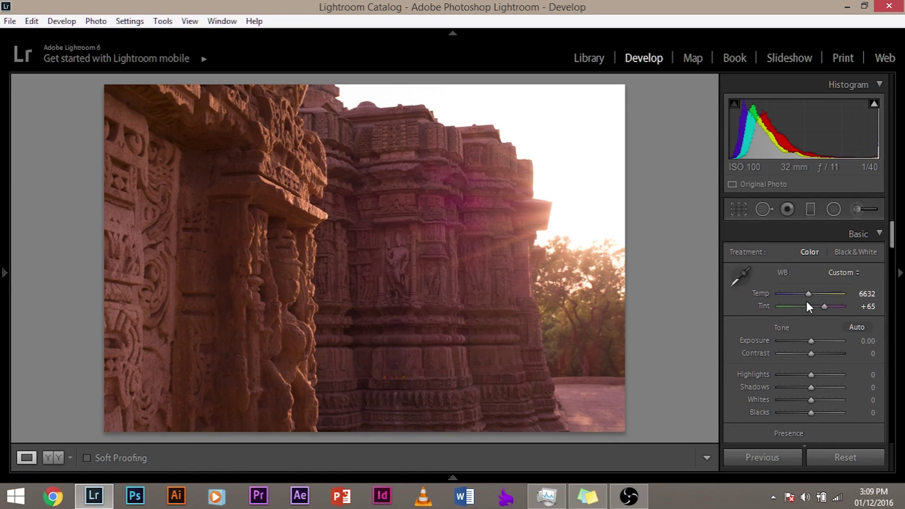
{"action": "left_click_drag", "start_coordinate": [797, 306], "coordinate": [812, 307]}
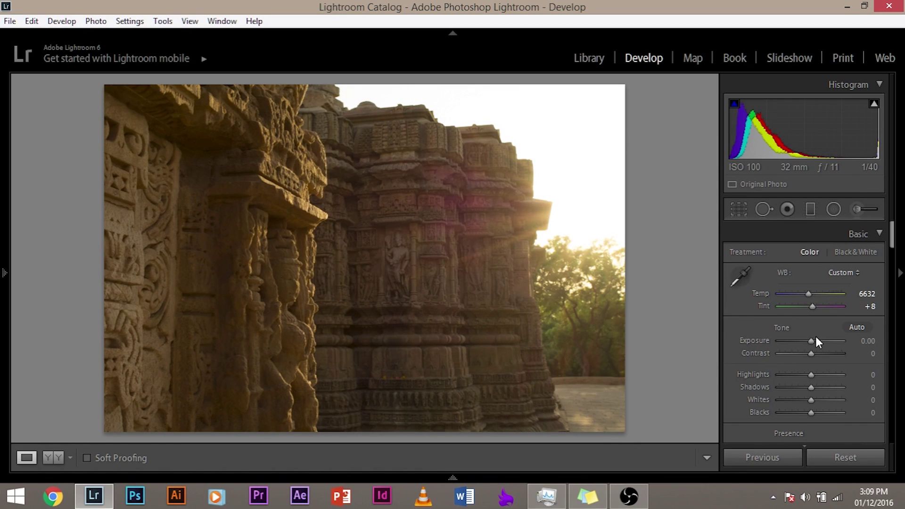
- Raise Exposure to +1.11 and reset Temp to 4300 and Tint to -4
{"action": "left_click_drag", "start_coordinate": [810, 342], "coordinate": [817, 344]}
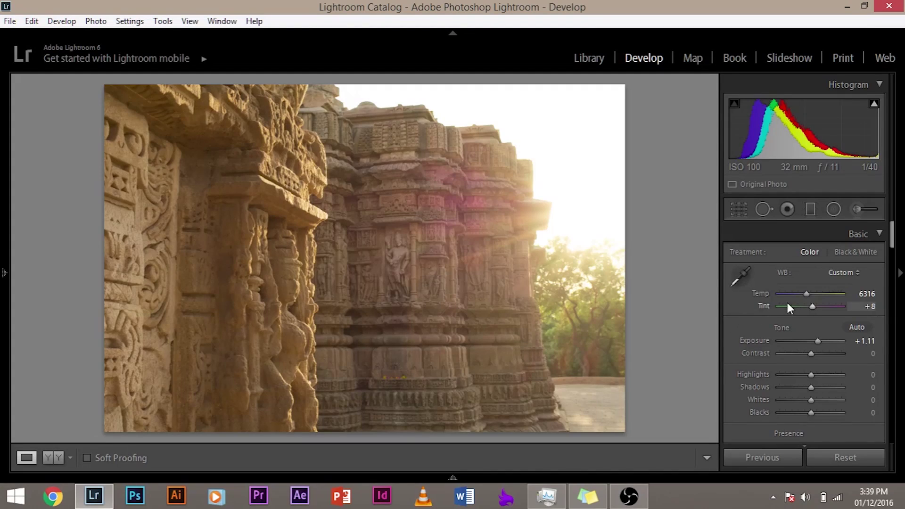
{"action": "double_click", "coordinate": [804, 292]}
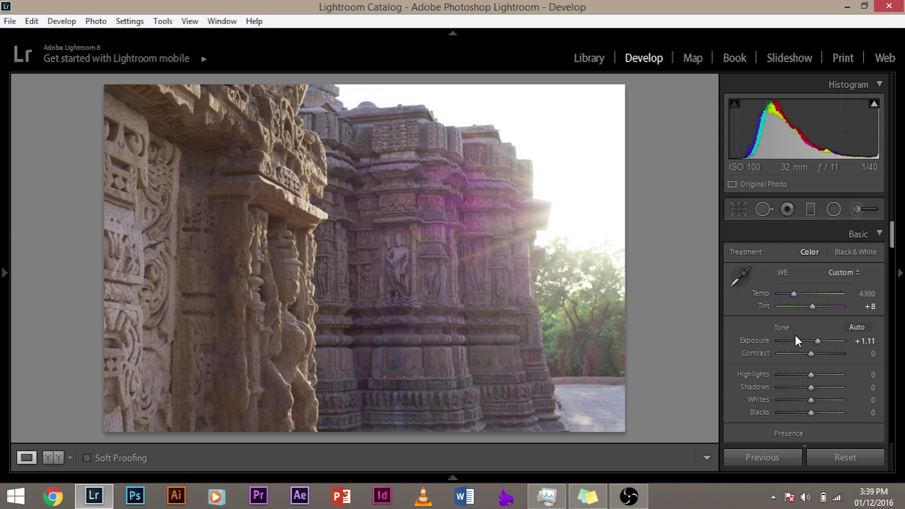
{"action": "double_click", "coordinate": [811, 306]}
- Try Temp 13145 and Tint -106, then reset white balance to As Shot
{"action": "left_click", "coordinate": [826, 293]}
{"action": "left_click", "coordinate": [787, 306]}
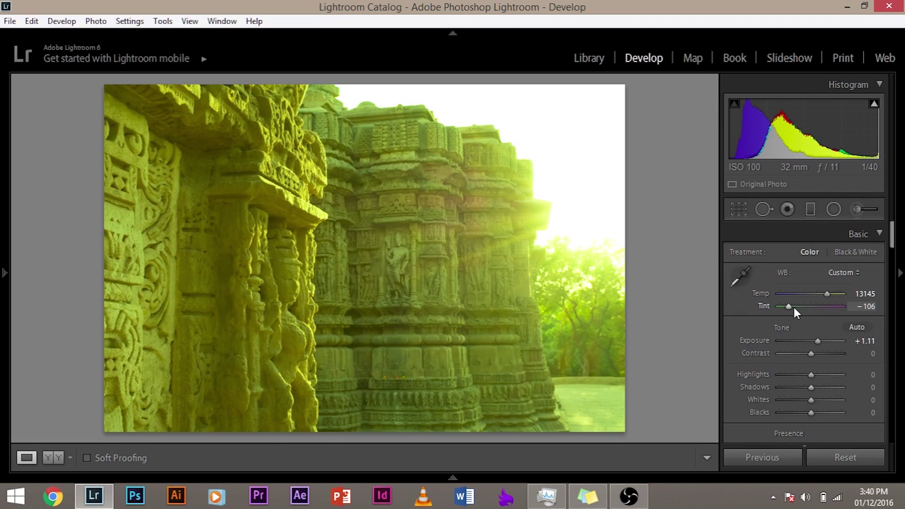
{"action": "double_click", "coordinate": [785, 273]}
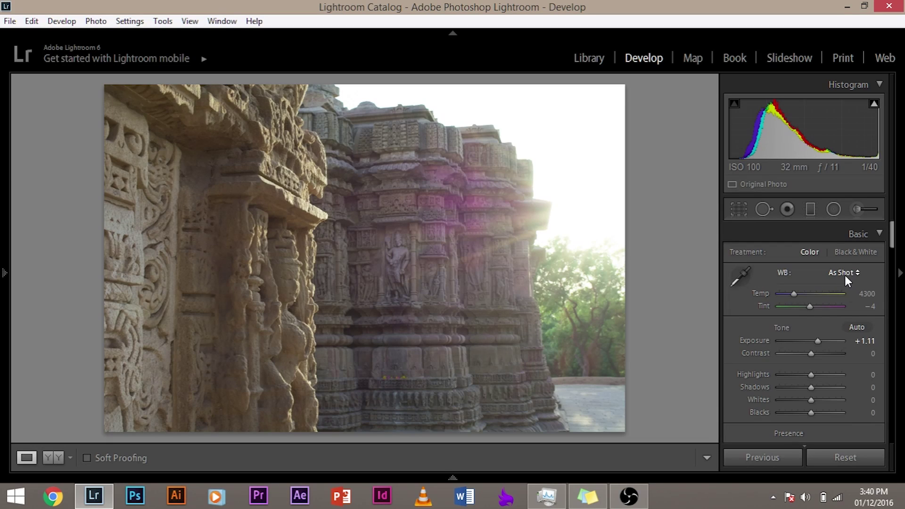
- Compare the Auto, Daylight, Cloudy and Shade WB presets, settling on Cloudy (Temp 6500, Tint +10)
{"action": "left_click", "coordinate": [843, 273]}
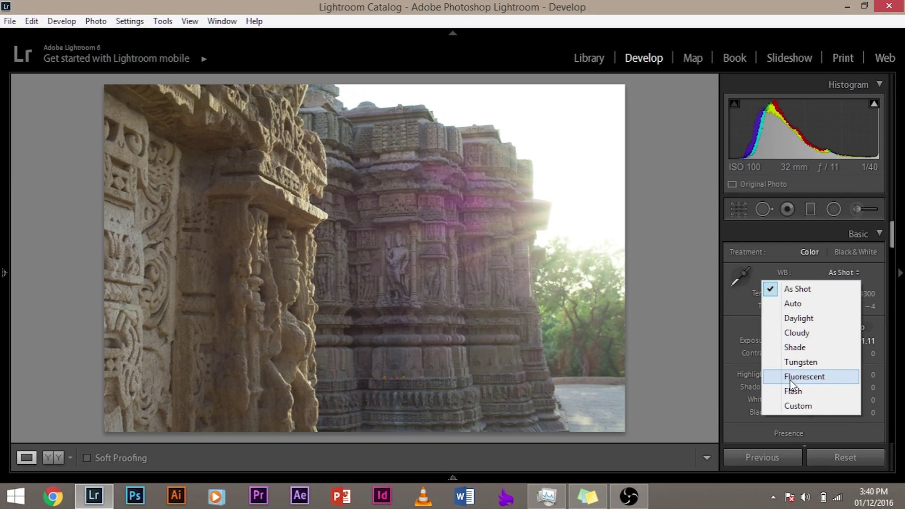
{"action": "left_click", "coordinate": [813, 305]}
{"action": "left_click", "coordinate": [842, 272]}
{"action": "left_click", "coordinate": [836, 318]}
{"action": "left_click", "coordinate": [842, 273]}
{"action": "left_click", "coordinate": [818, 335]}
{"action": "left_click", "coordinate": [848, 273]}
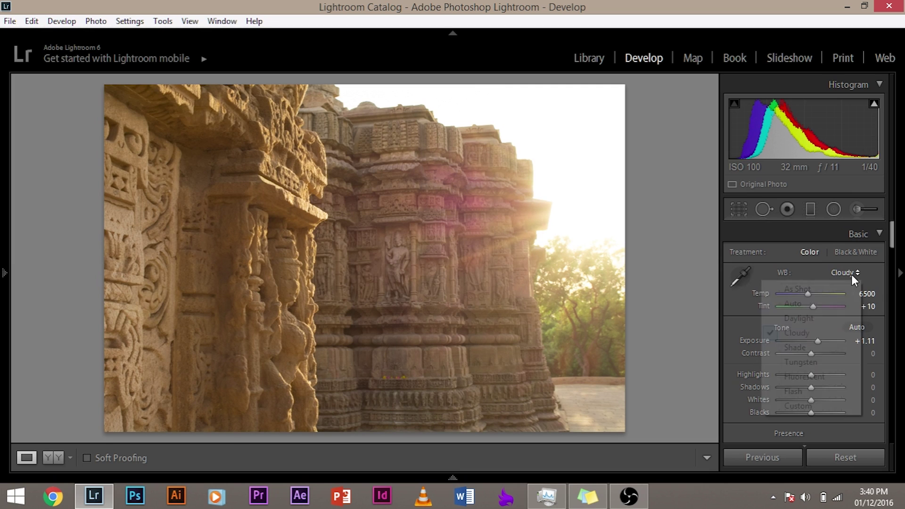
{"action": "left_click", "coordinate": [814, 349]}
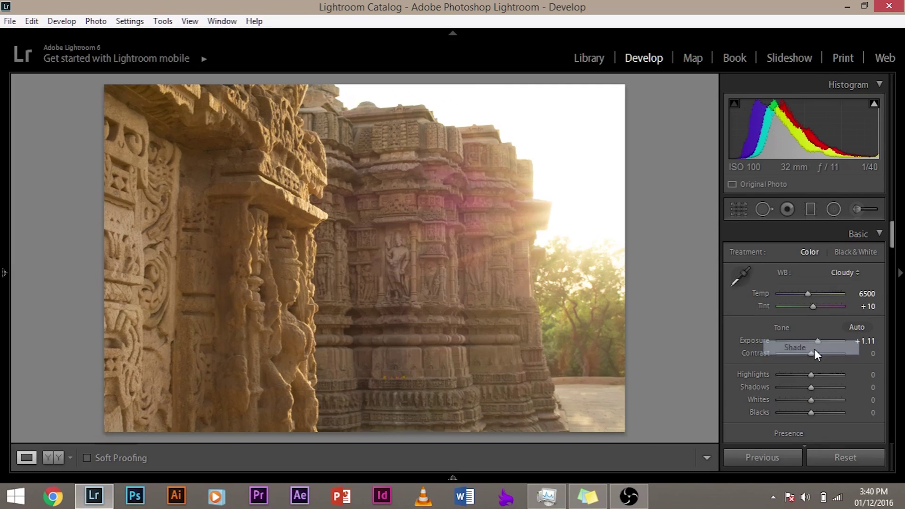
{"action": "left_click", "coordinate": [844, 280]}
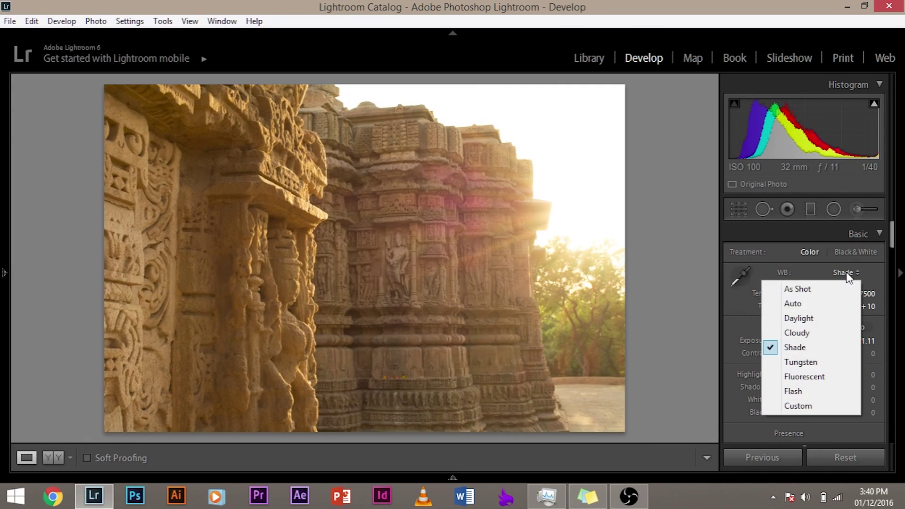
{"action": "left_click", "coordinate": [816, 334]}
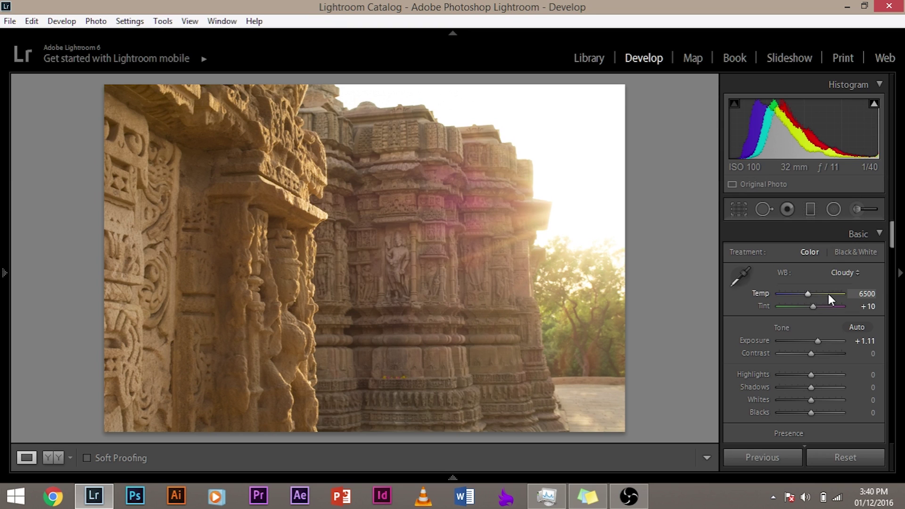
{"action": "left_click", "coordinate": [847, 274]}
{"action": "left_click", "coordinate": [848, 282]}
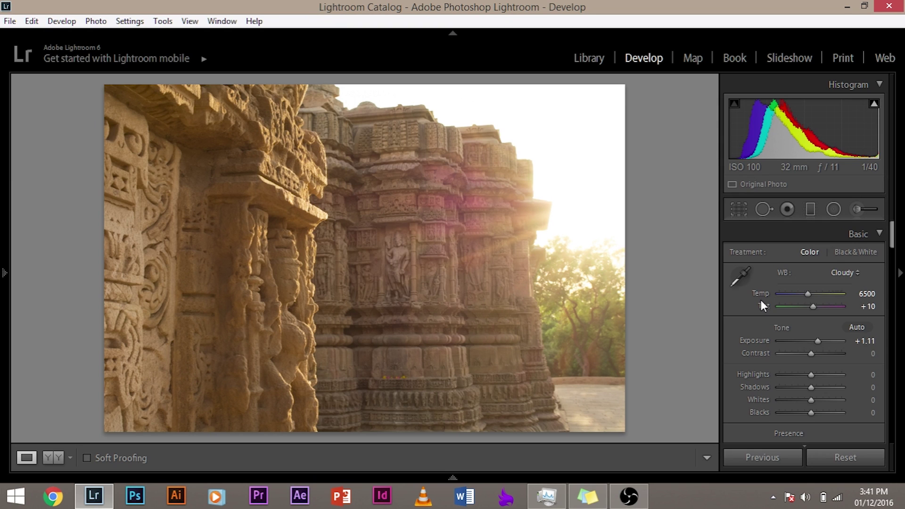